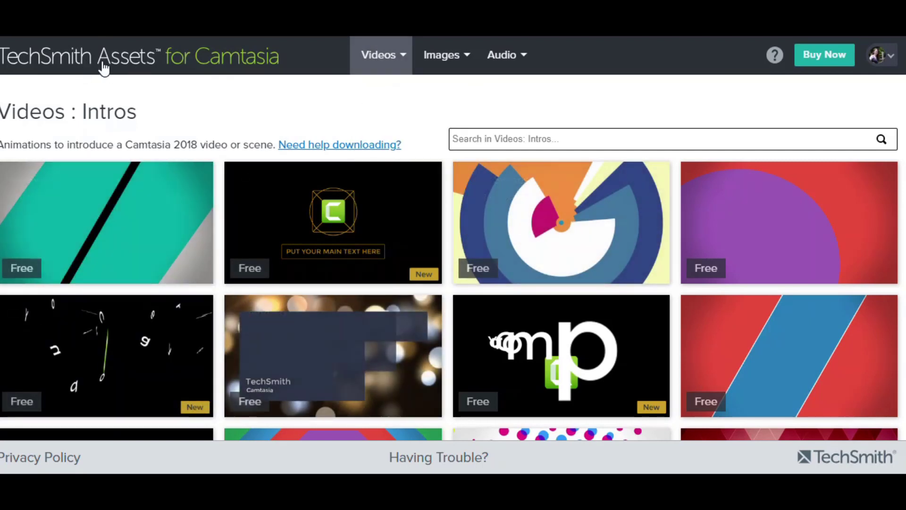
Browse the video intros in the TechSmith Assets library and download the Sliding Background intro.
{"action": "mouse_move", "coordinate": [372, 66]}
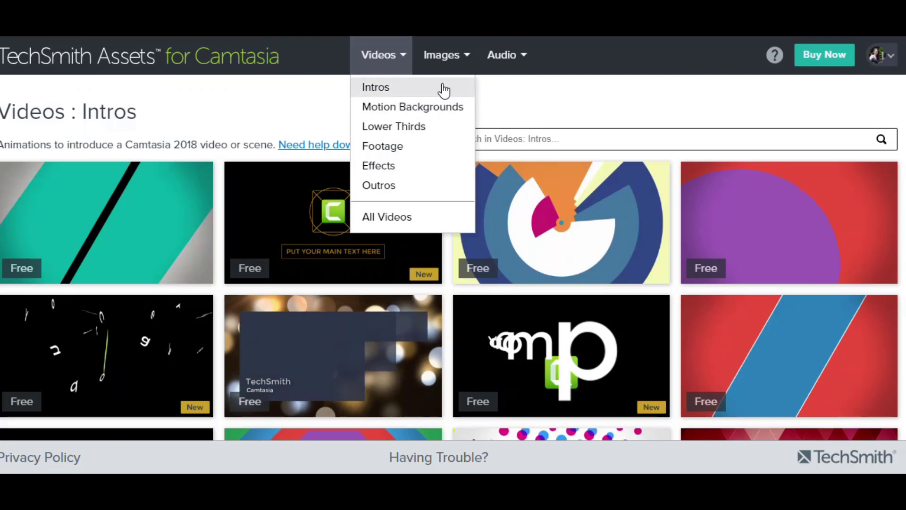
{"action": "scroll", "coordinate": [578, 108], "scroll_direction": "down", "scroll_amount": 3}
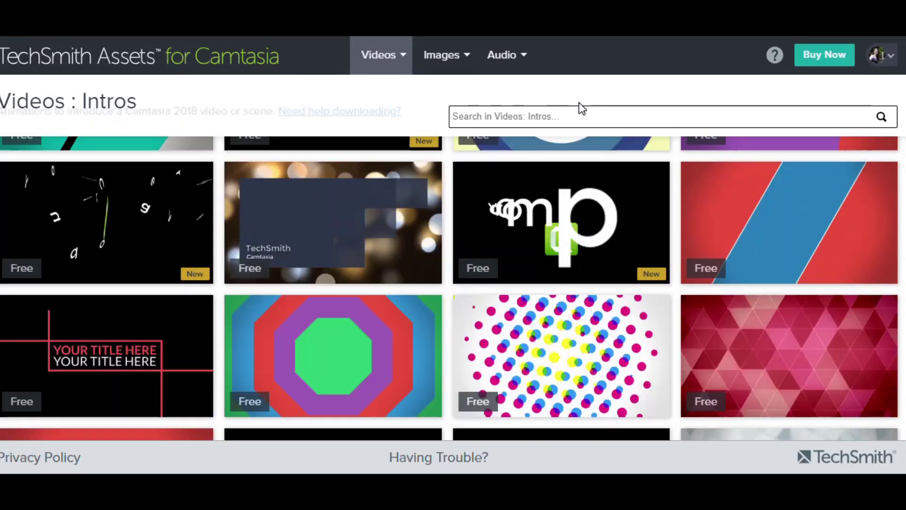
{"action": "scroll", "coordinate": [582, 109], "scroll_direction": "down", "scroll_amount": 3}
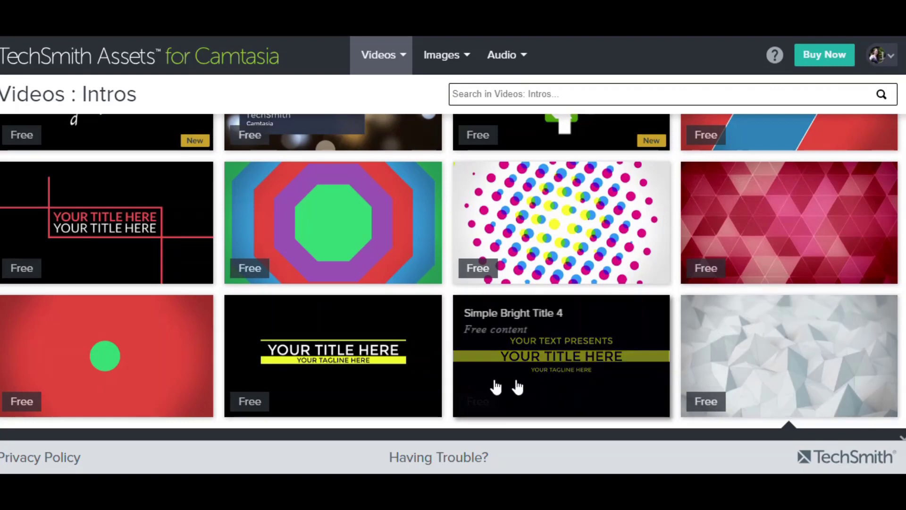
{"action": "scroll", "coordinate": [160, 378], "scroll_direction": "down", "scroll_amount": 3}
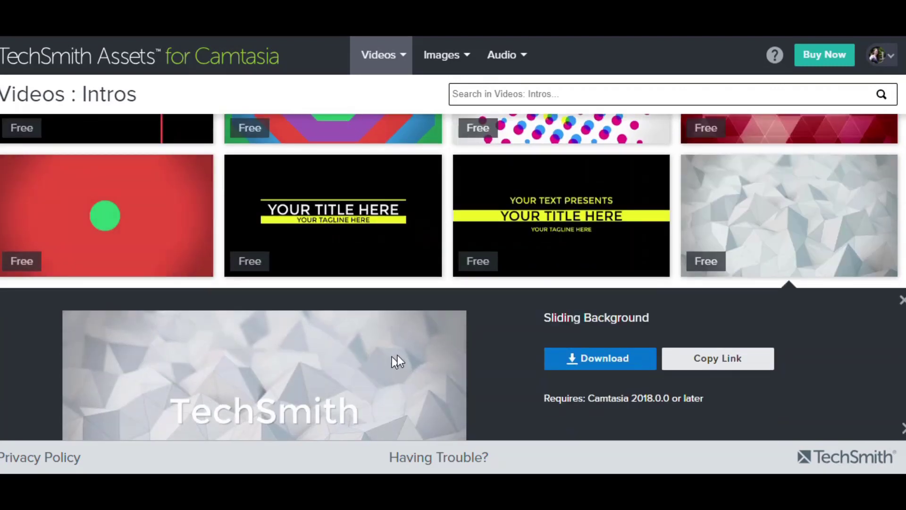
{"action": "scroll", "coordinate": [397, 355], "scroll_direction": "down", "scroll_amount": 6}
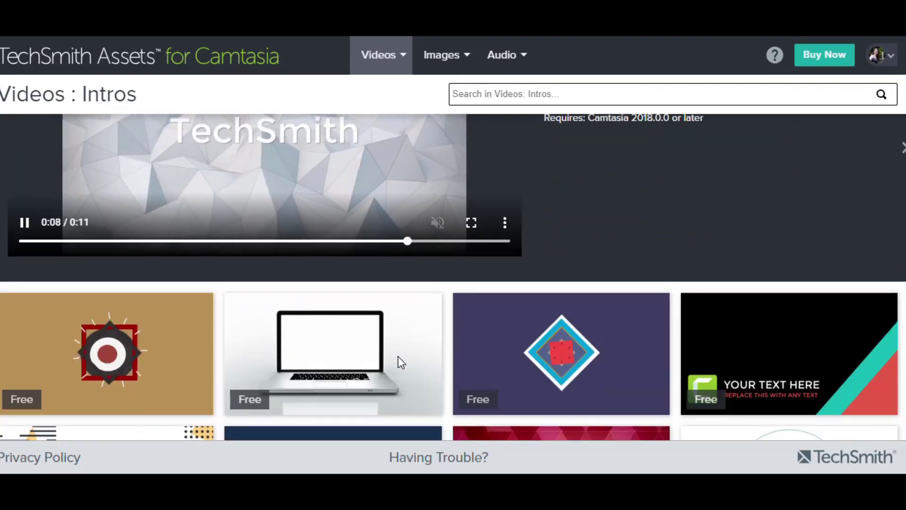
{"action": "scroll", "coordinate": [398, 359], "scroll_direction": "down", "scroll_amount": 5}
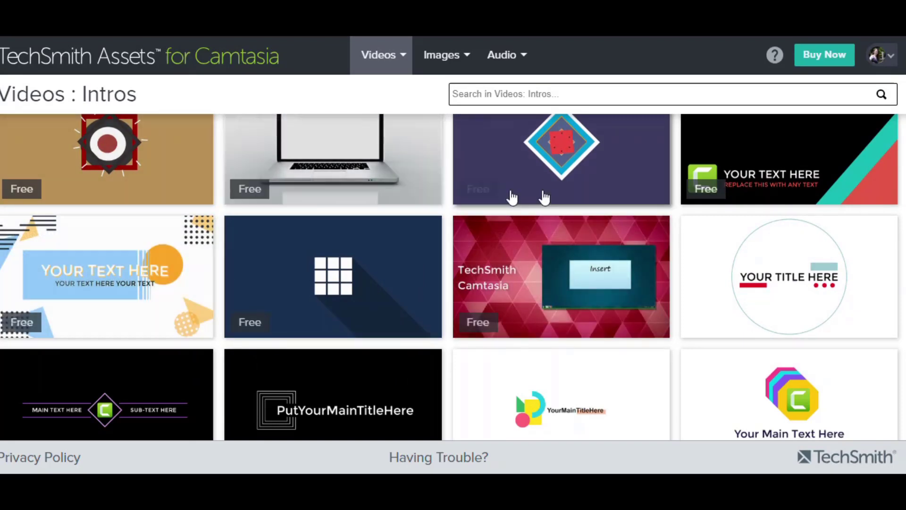
{"action": "scroll", "coordinate": [609, 270], "scroll_direction": "up", "scroll_amount": 1}
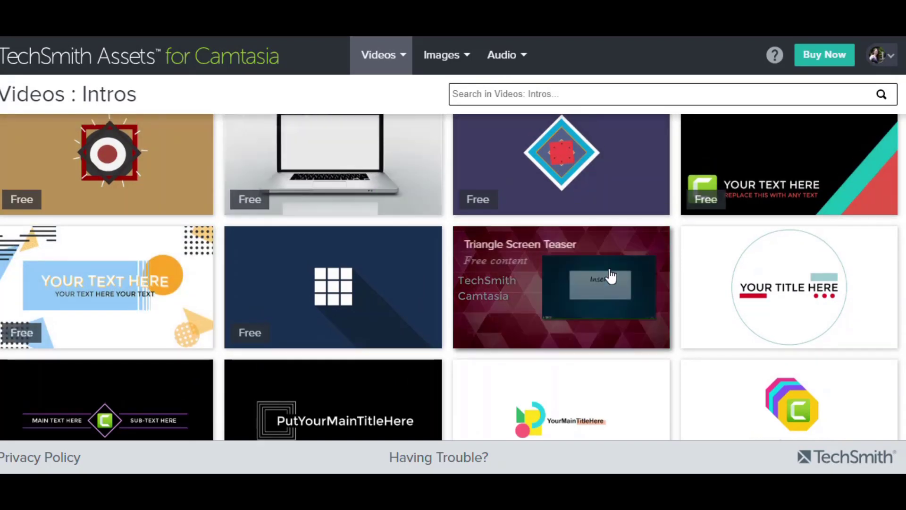
{"action": "scroll", "coordinate": [748, 284], "scroll_direction": "up", "scroll_amount": 14}
{"action": "scroll", "coordinate": [759, 360], "scroll_direction": "down", "scroll_amount": 4}
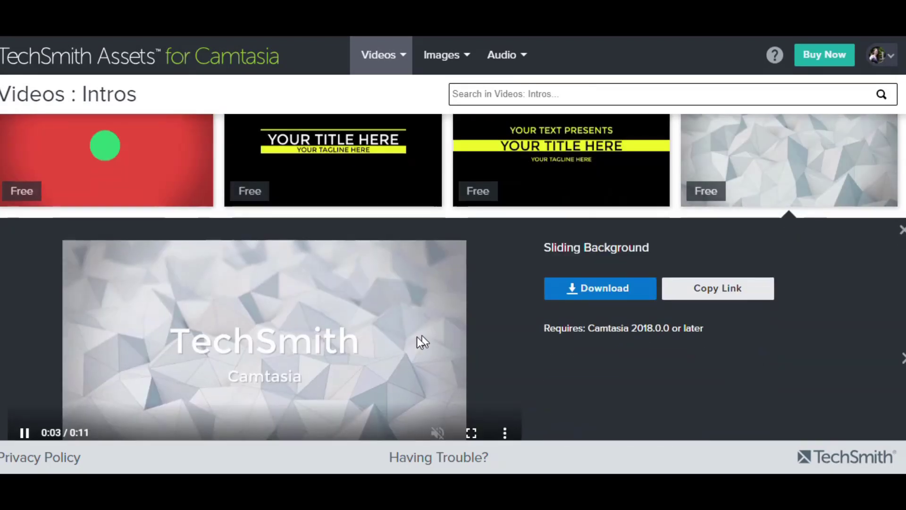
{"action": "left_click", "coordinate": [610, 293]}
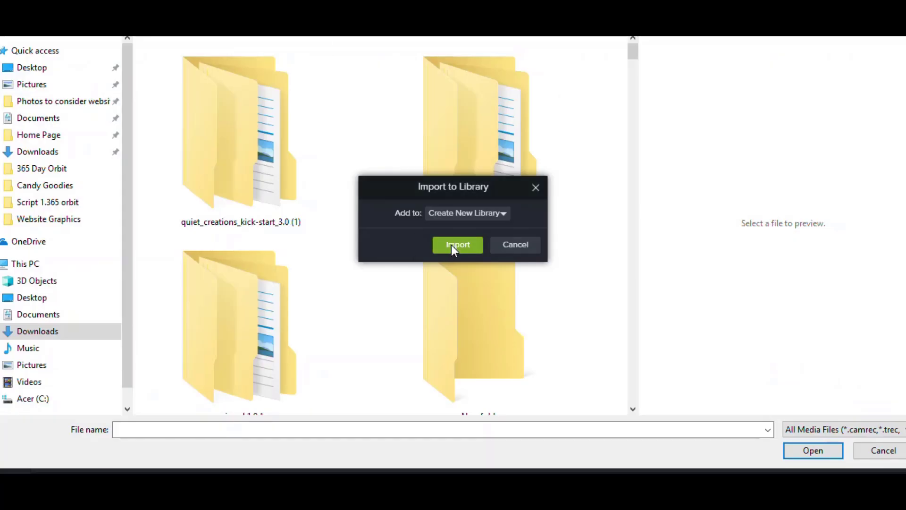
Import the downloaded intro into a new Camtasia library and place slidingbackground at the start of Track 1.
{"action": "left_click", "coordinate": [451, 245]}
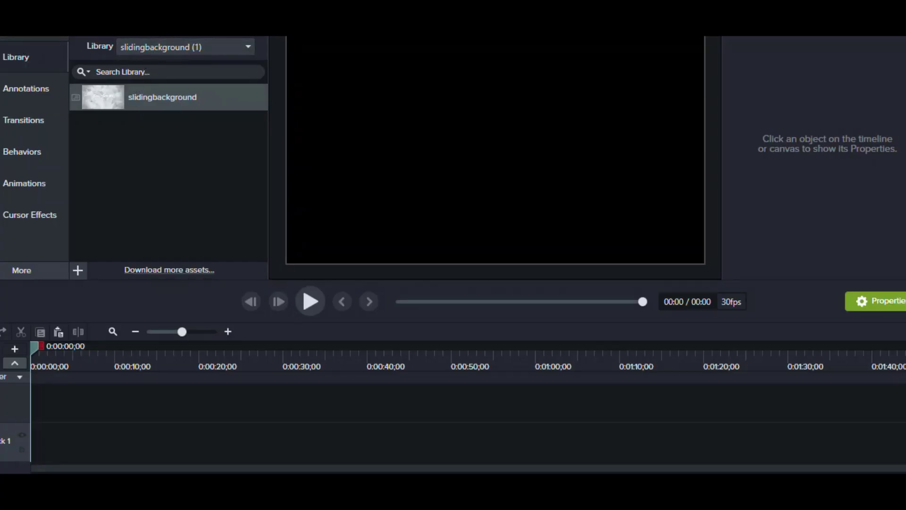
{"action": "left_click_drag", "start_coordinate": [172, 98], "coordinate": [81, 439]}
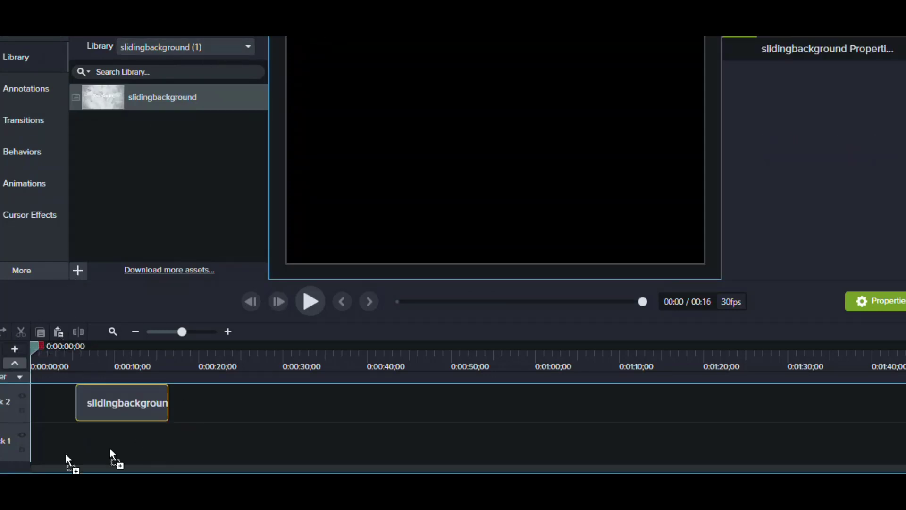
{"action": "left_click_drag", "start_coordinate": [110, 399], "coordinate": [39, 457]}
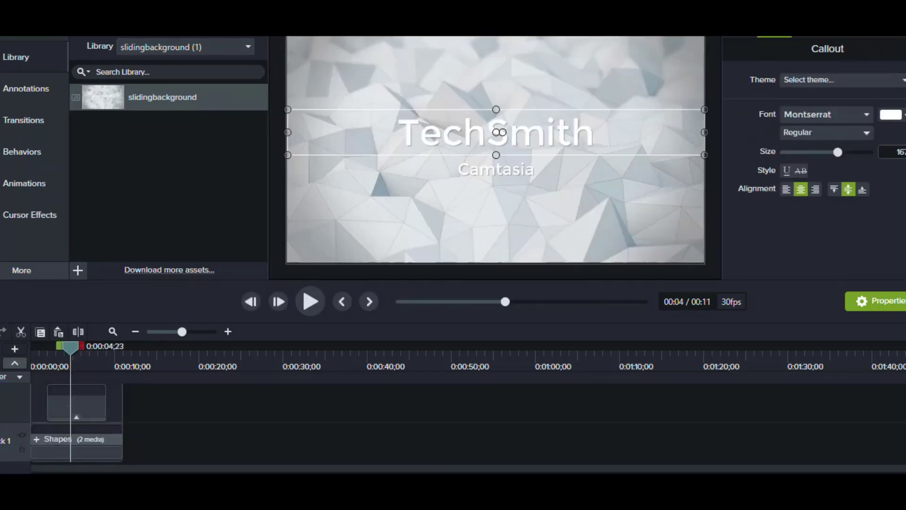
Set the font of the TechSmith title text to NEOU in bold.
{"action": "left_click", "coordinate": [600, 132]}
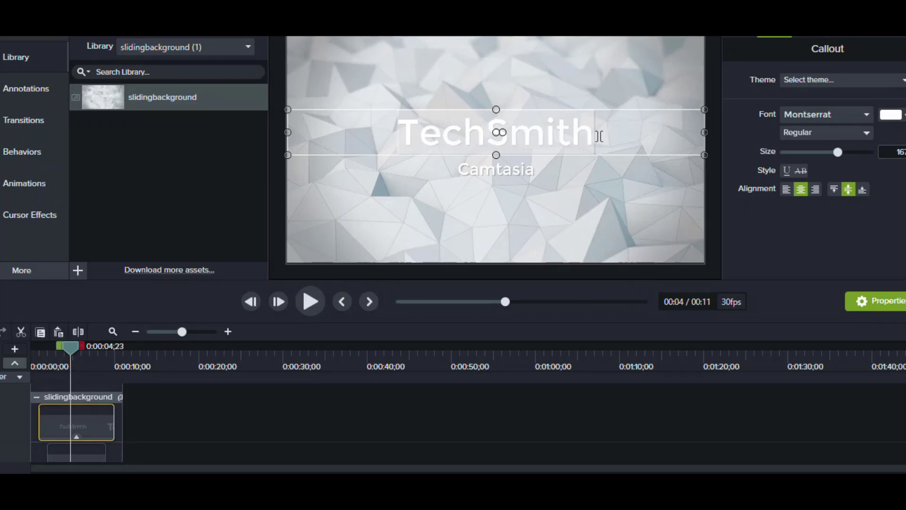
{"action": "left_click", "coordinate": [828, 117]}
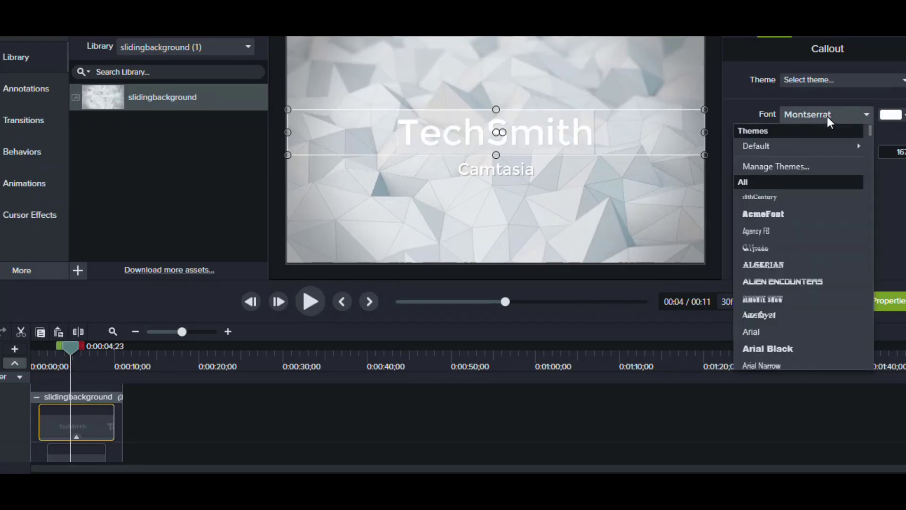
{"action": "mouse_move", "coordinate": [800, 151]}
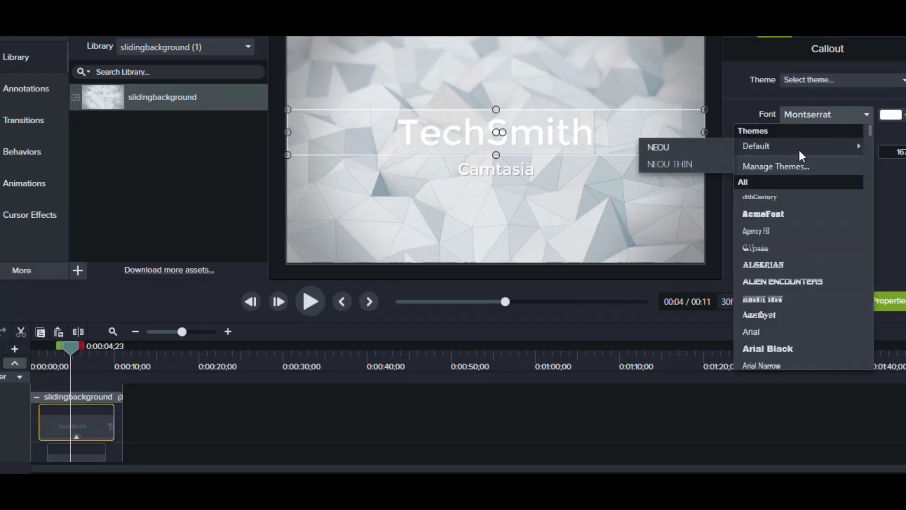
{"action": "left_click", "coordinate": [698, 148]}
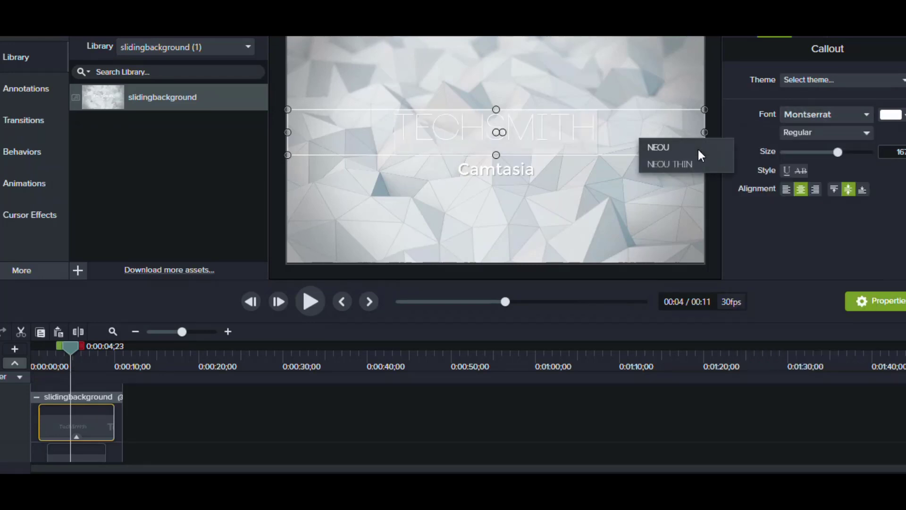
{"action": "left_click", "coordinate": [860, 132]}
{"action": "left_click", "coordinate": [814, 178]}
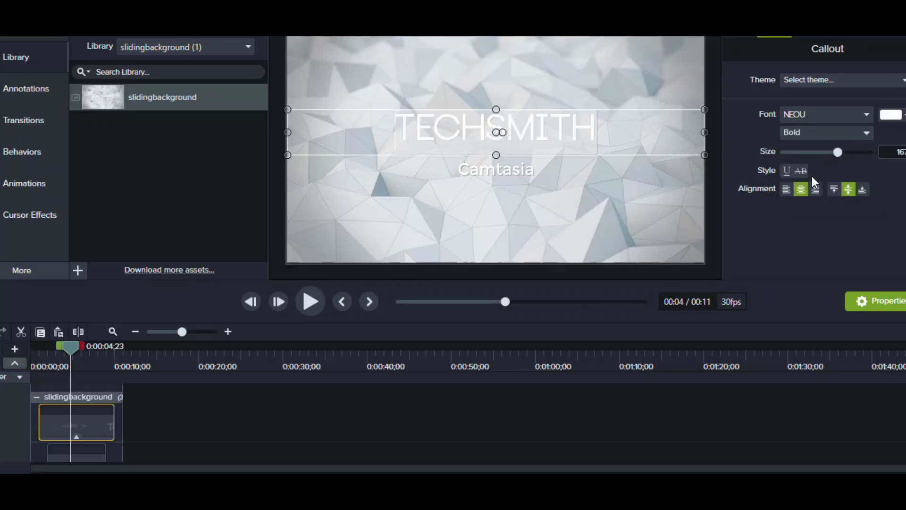
Colour the title text black and replace its wording with the presenter's full name.
{"action": "left_click", "coordinate": [891, 115]}
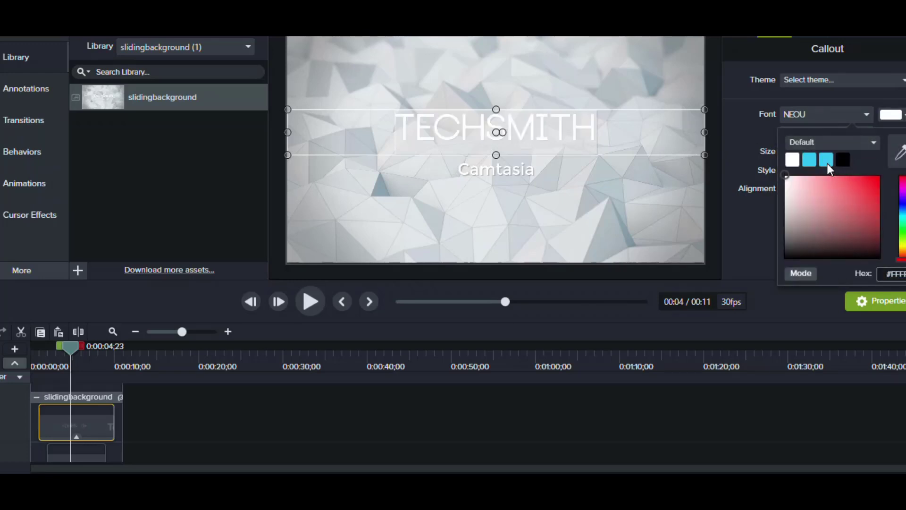
{"action": "left_click", "coordinate": [826, 160]}
{"action": "left_click", "coordinate": [891, 115]}
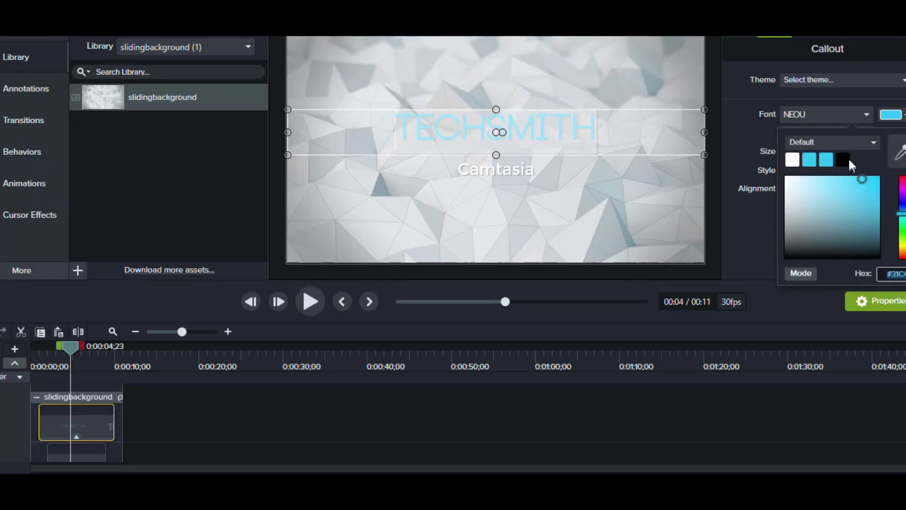
{"action": "left_click", "coordinate": [843, 160]}
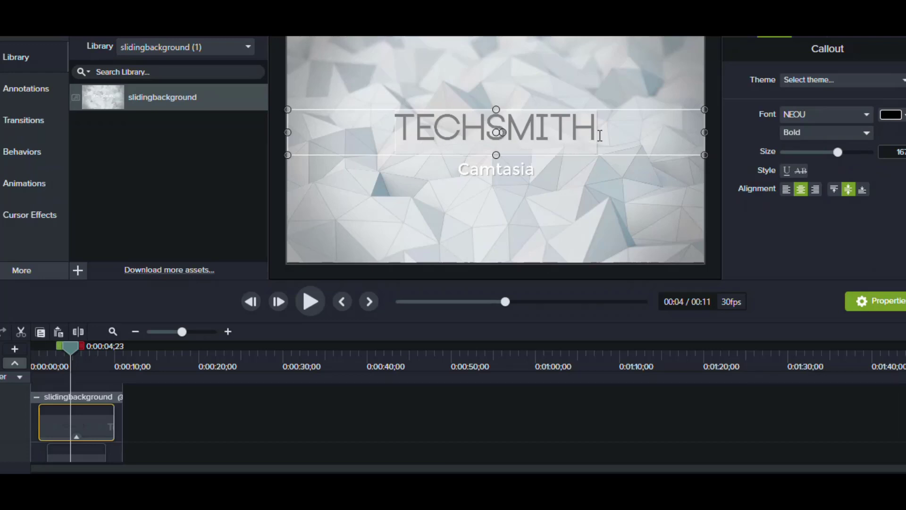
{"action": "key", "text": "Delete"}
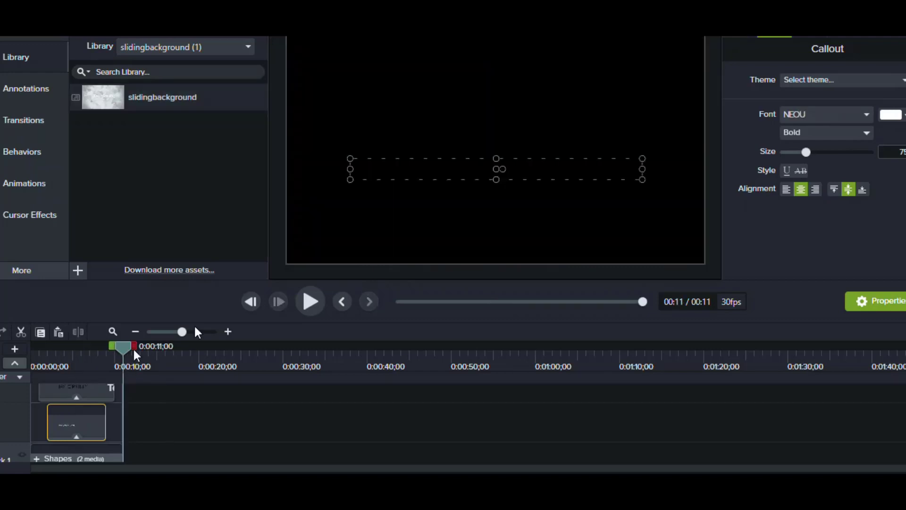
Trim the end of the slidingbackground group to about 5 seconds and play the intro from the start.
{"action": "left_click", "coordinate": [311, 302]}
{"action": "left_click_drag", "start_coordinate": [126, 350], "coordinate": [86, 353]}
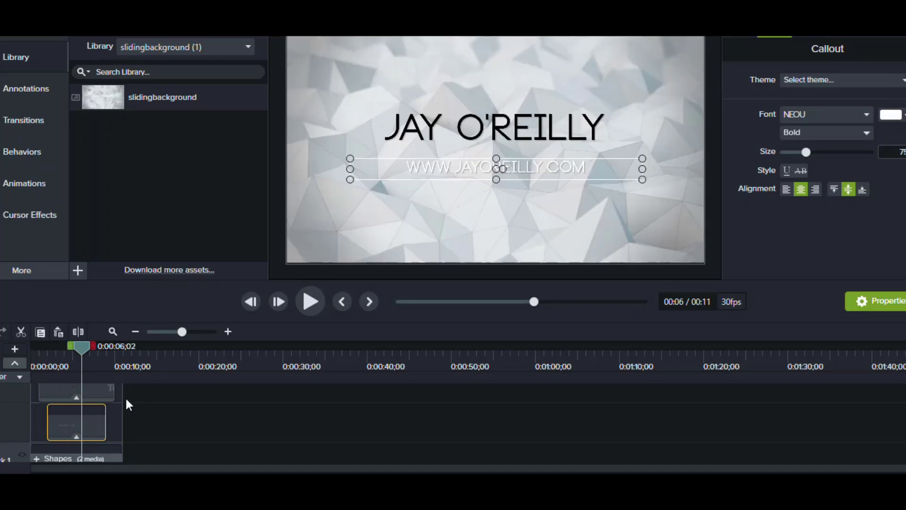
{"action": "left_click_drag", "start_coordinate": [123, 397], "coordinate": [72, 403]}
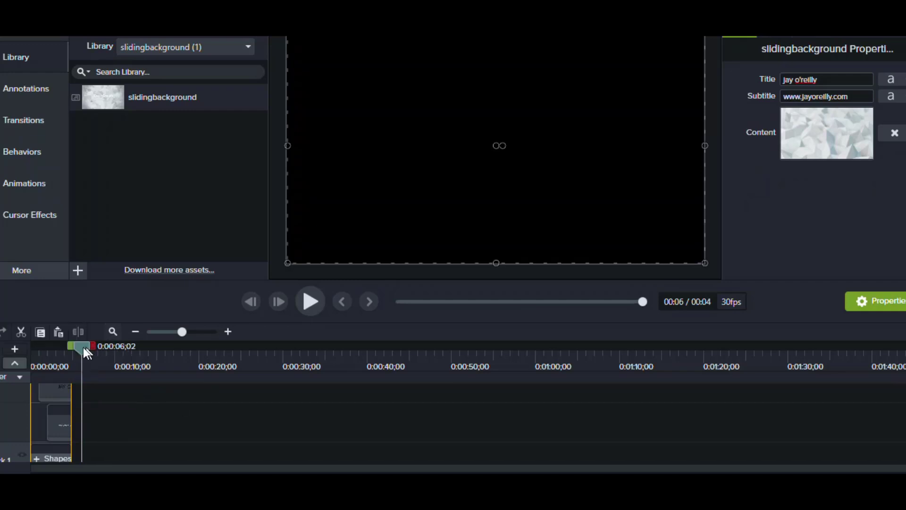
{"action": "left_click_drag", "start_coordinate": [83, 348], "coordinate": [30, 356]}
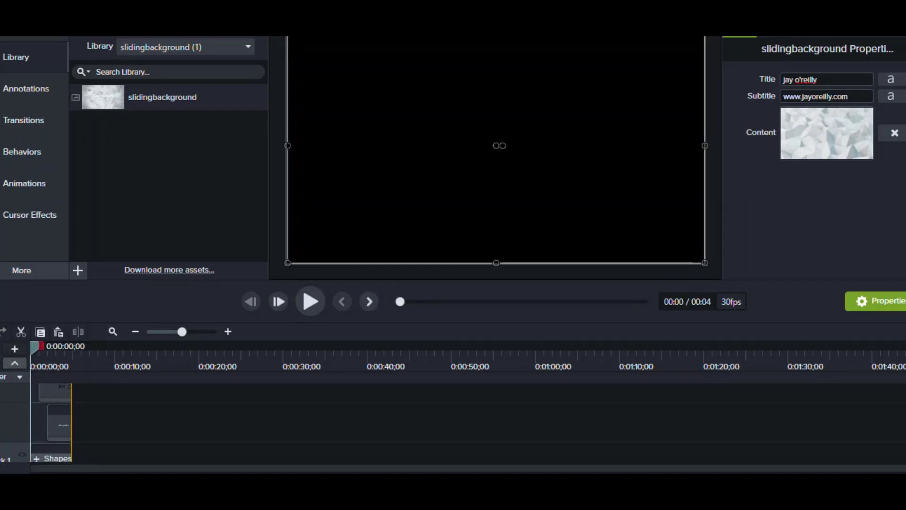
{"action": "left_click", "coordinate": [313, 304]}
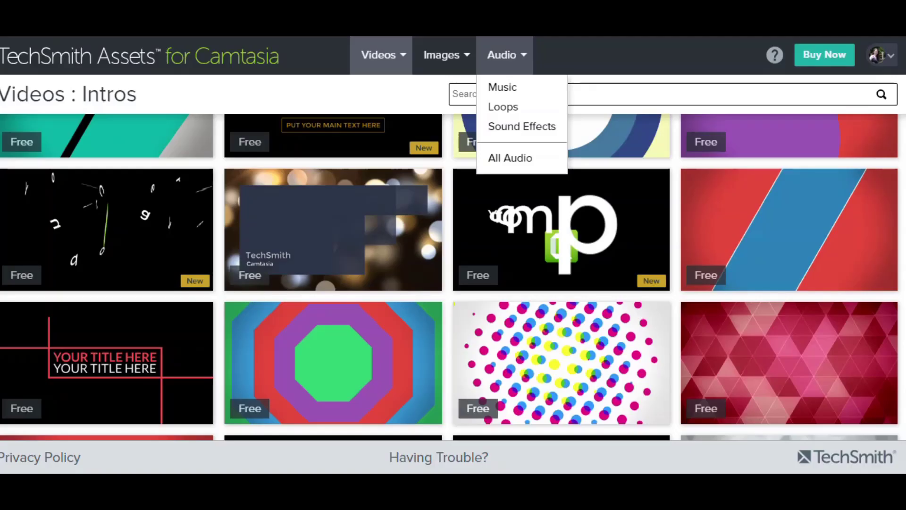
Open the music tracks in the TechSmith Assets library, preview Highway North and download it.
{"action": "left_click", "coordinate": [535, 90]}
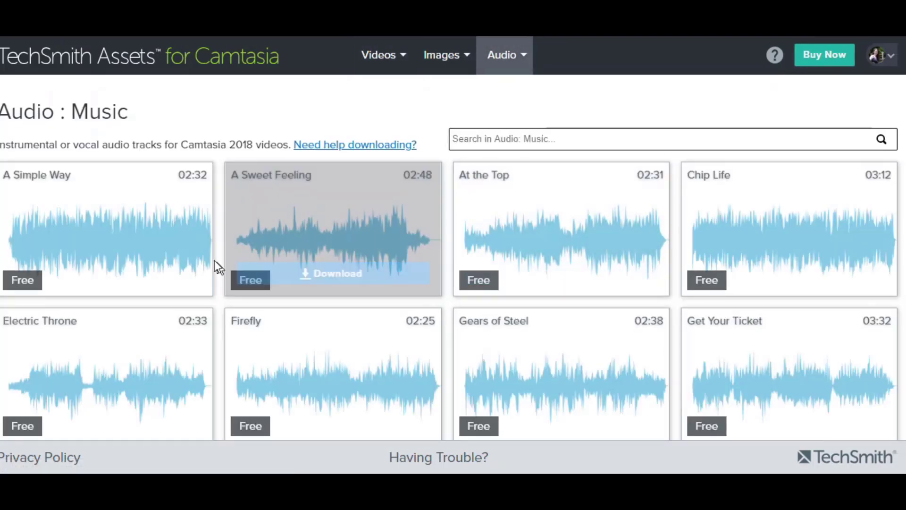
{"action": "scroll", "coordinate": [137, 231], "scroll_direction": "down", "scroll_amount": 5}
{"action": "left_click", "coordinate": [166, 245]}
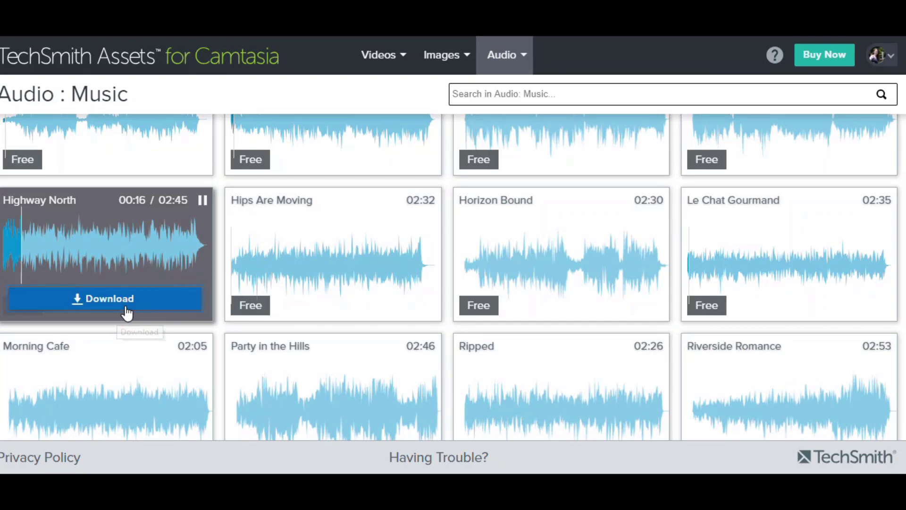
{"action": "left_click", "coordinate": [71, 299]}
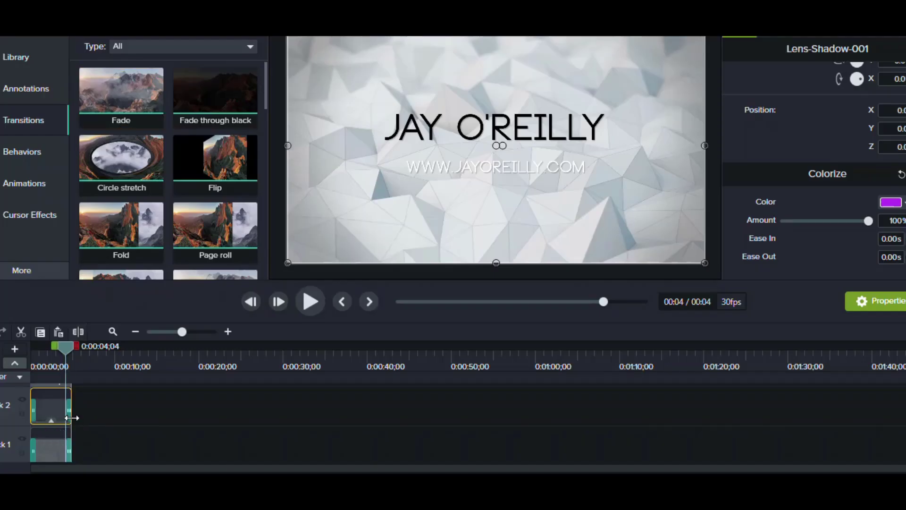
Play the last part of the intro in Camtasia to check its end transitions.
{"action": "left_click_drag", "start_coordinate": [72, 417], "coordinate": [70, 419]}
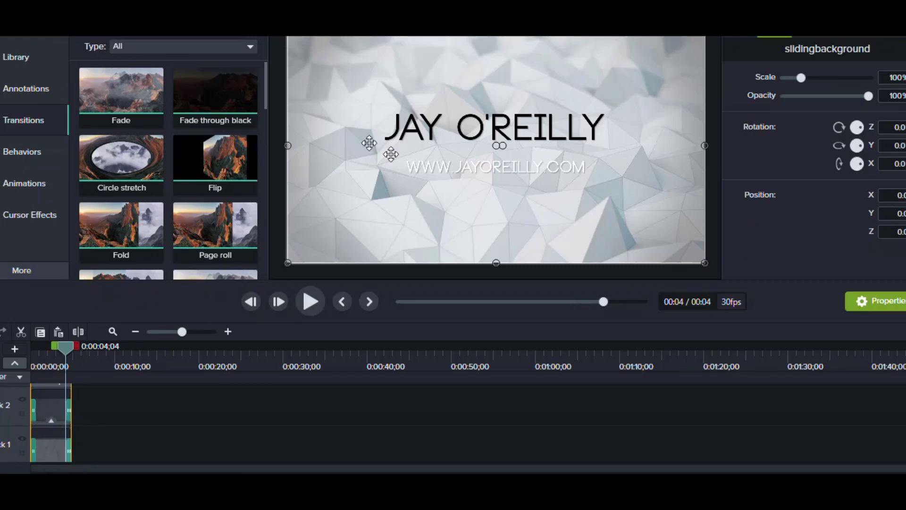
{"action": "left_click", "coordinate": [310, 301]}
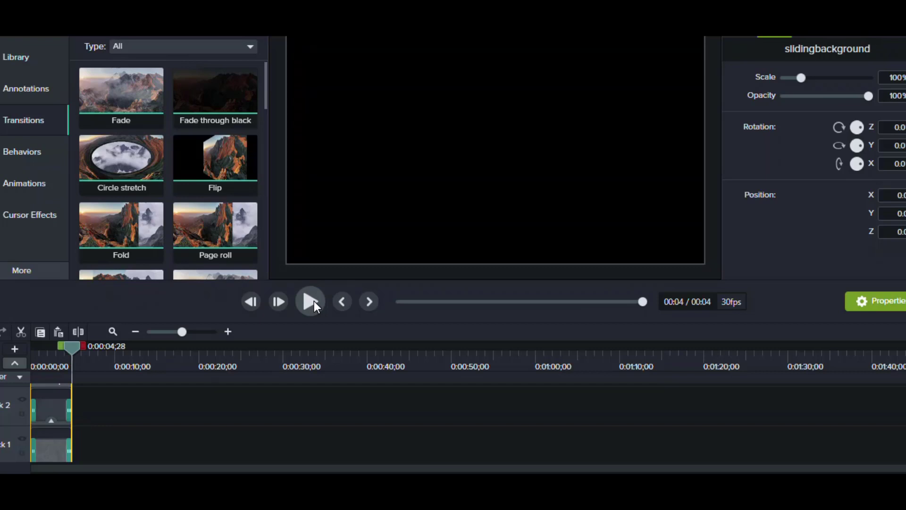
{"action": "left_click", "coordinate": [313, 301]}
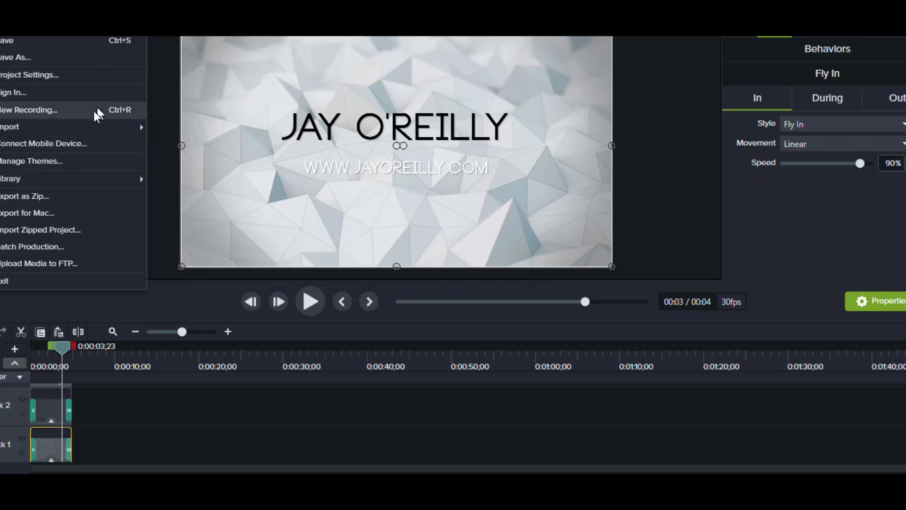
Import the highway-north music file from the Downloads folder into the project's media.
{"action": "mouse_move", "coordinate": [142, 127]}
{"action": "left_click", "coordinate": [182, 126]}
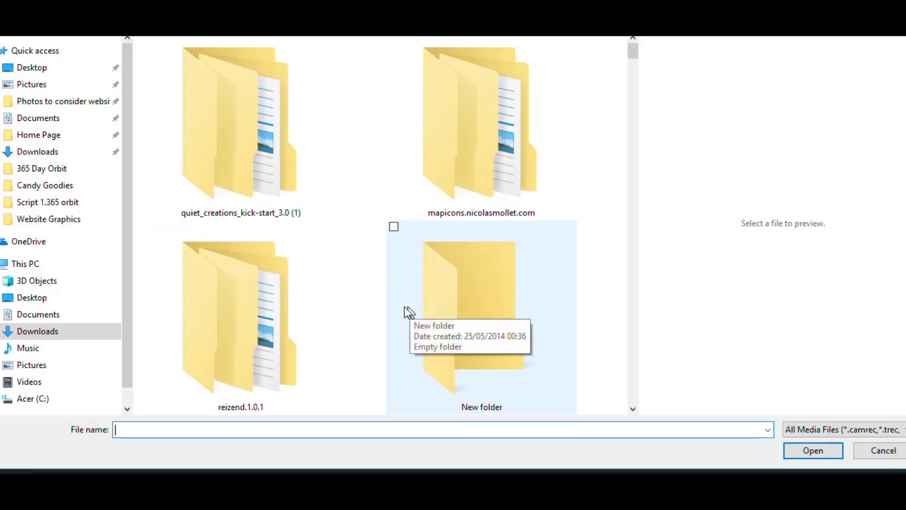
{"action": "scroll", "coordinate": [380, 311], "scroll_direction": "down", "scroll_amount": 4}
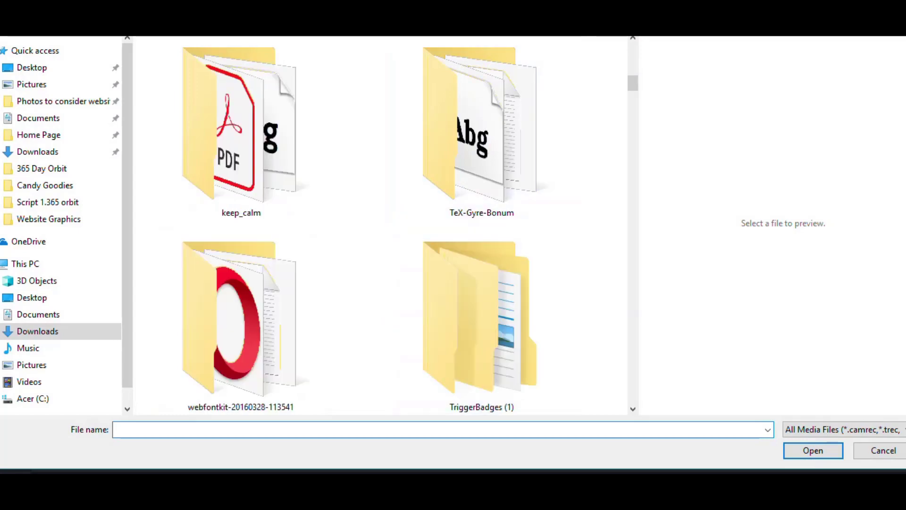
{"action": "scroll", "coordinate": [219, 283], "scroll_direction": "down", "scroll_amount": 4}
{"action": "left_click", "coordinate": [219, 283]}
{"action": "left_click", "coordinate": [838, 451]}
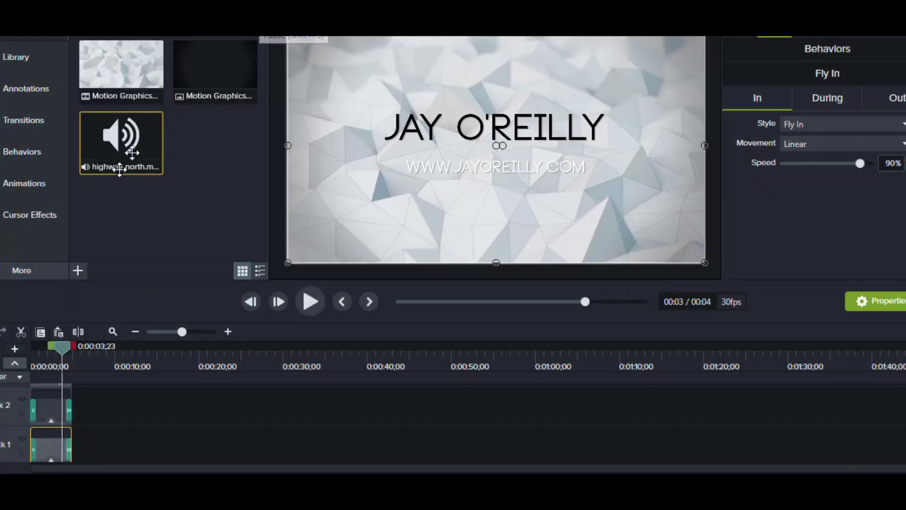
{"action": "scroll", "coordinate": [103, 415], "scroll_direction": "up", "scroll_amount": 2}
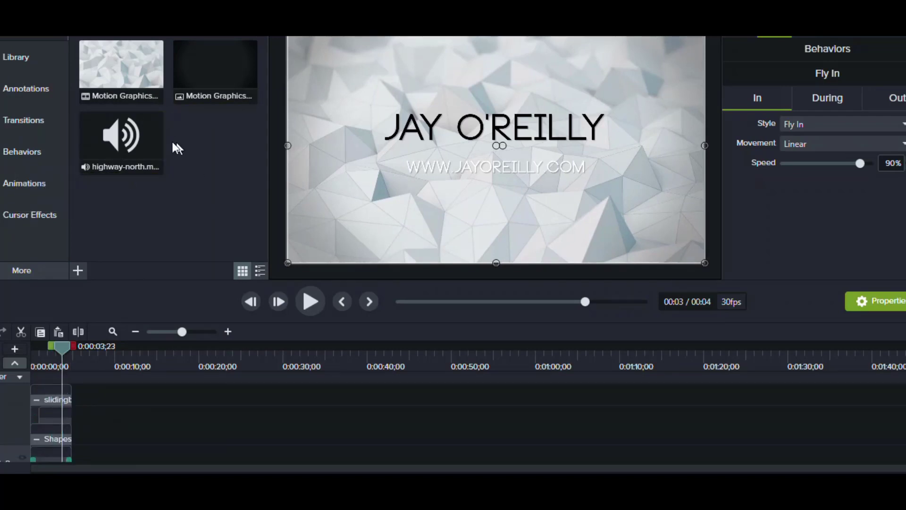
Add the highway-north music on track 2, trim its end to match the slidingbackground group, and play the end of the intro.
{"action": "left_click_drag", "start_coordinate": [160, 142], "coordinate": [20, 440]}
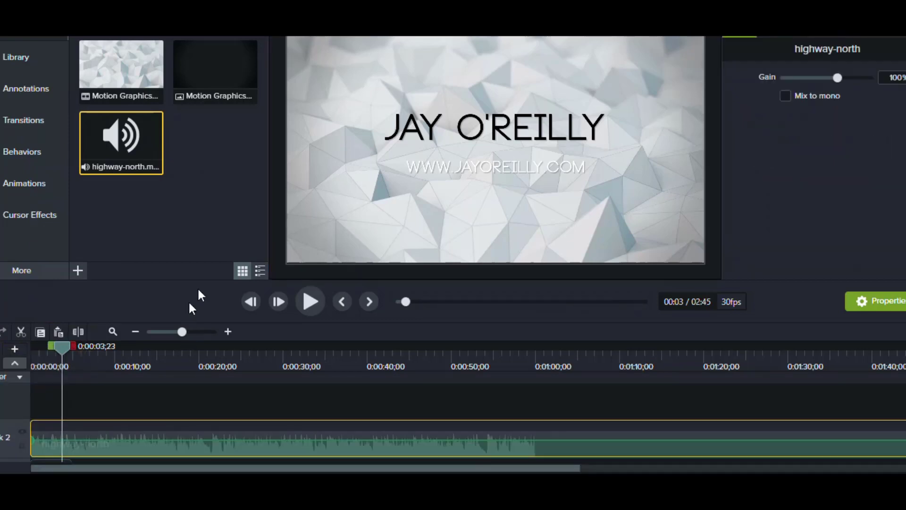
{"action": "scroll", "coordinate": [468, 416], "scroll_direction": "right", "scroll_amount": 5}
{"action": "scroll", "coordinate": [468, 416], "scroll_direction": "down", "scroll_amount": 1}
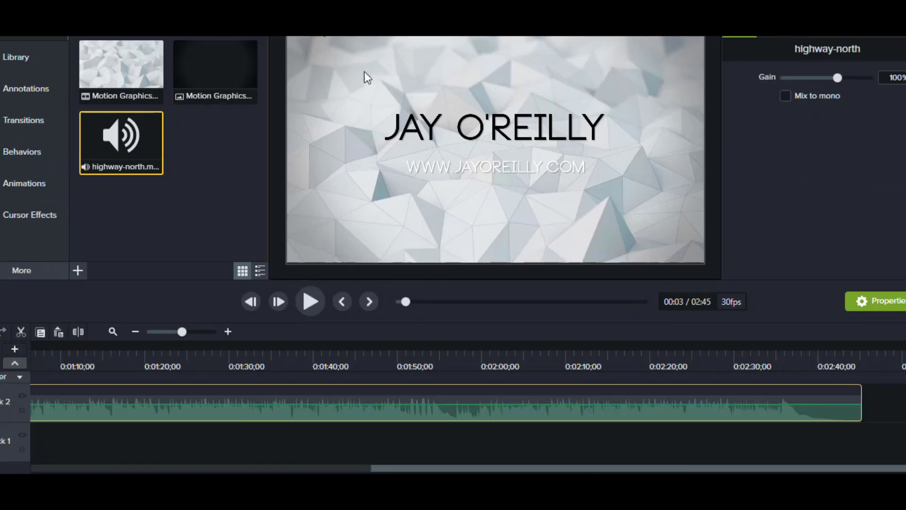
{"action": "left_click_drag", "start_coordinate": [861, 409], "coordinate": [71, 410]}
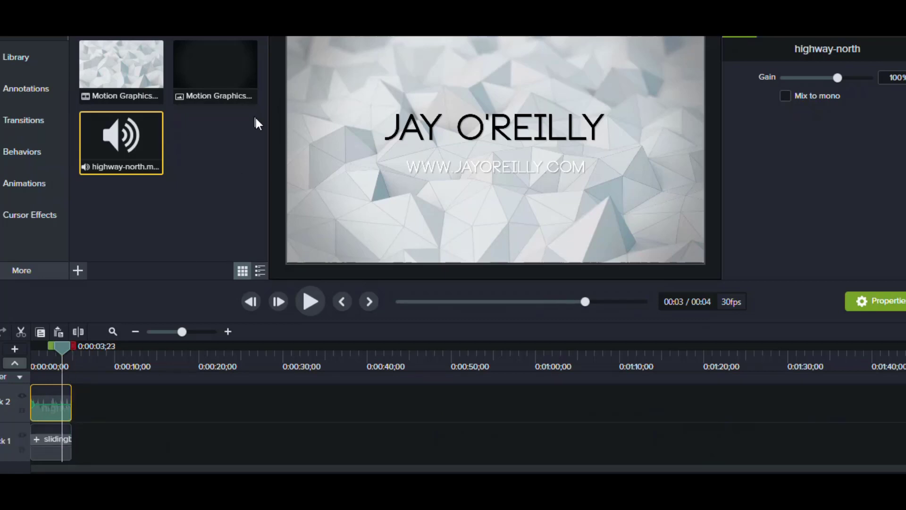
{"action": "left_click", "coordinate": [308, 305]}
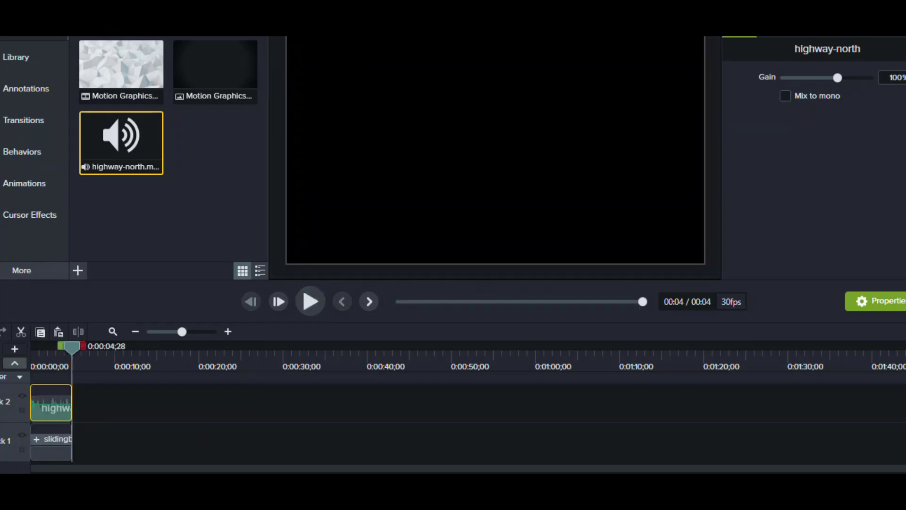
Apply the Fade Out audio effect to the highway-north clip and play the intro from the start.
{"action": "key", "text": "alt+e"}
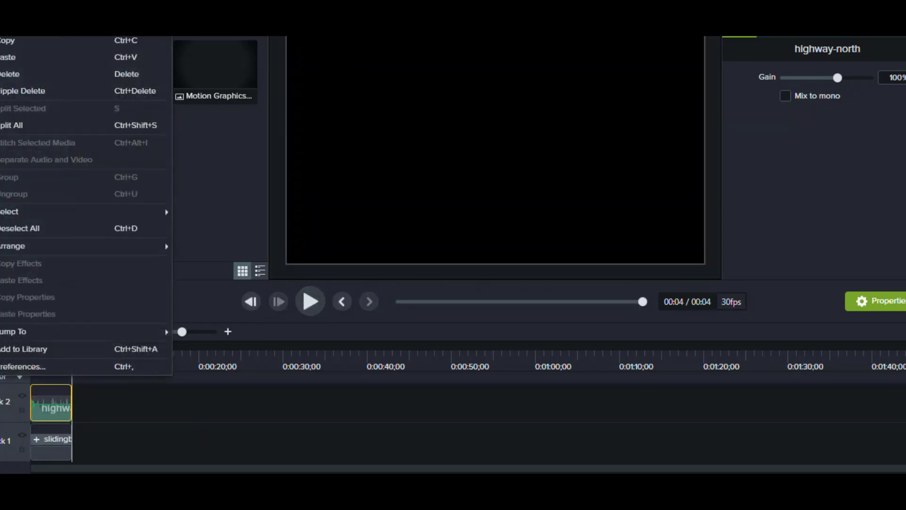
{"action": "key", "text": "alt+f"}
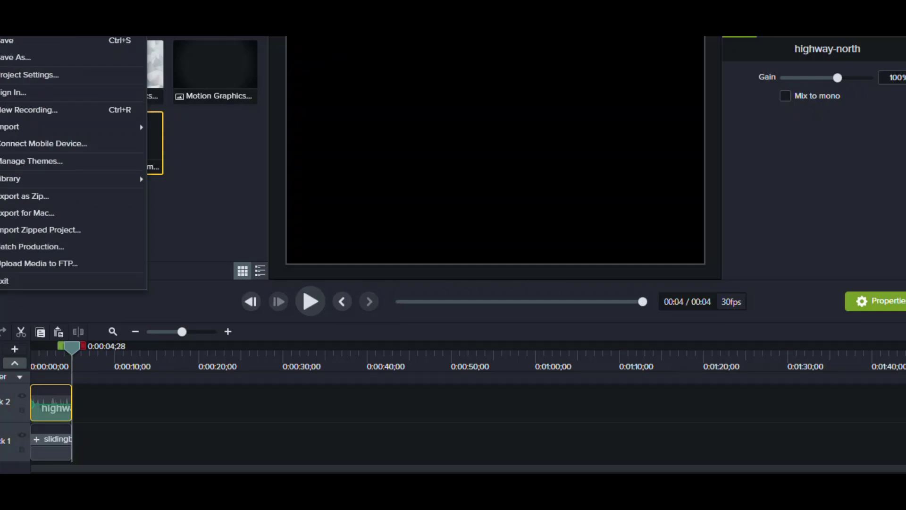
{"action": "mouse_move", "coordinate": [71, 52]}
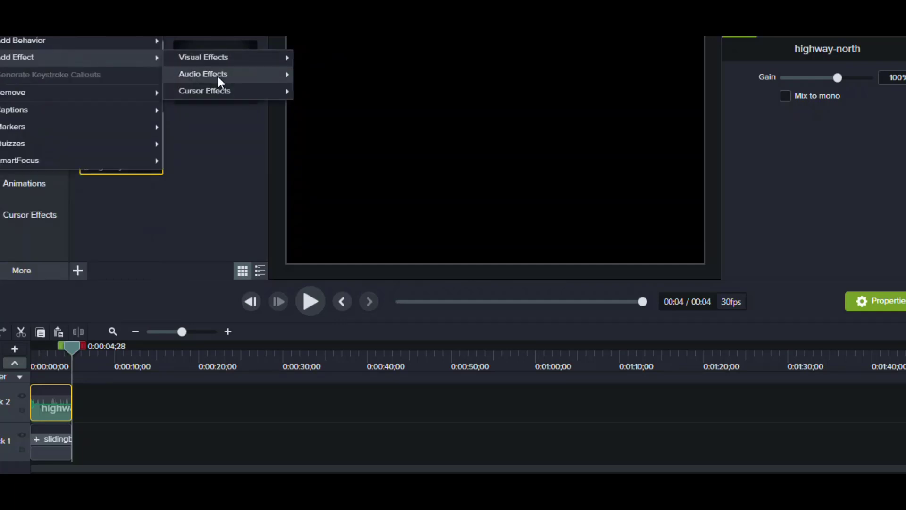
{"action": "mouse_move", "coordinate": [217, 77]}
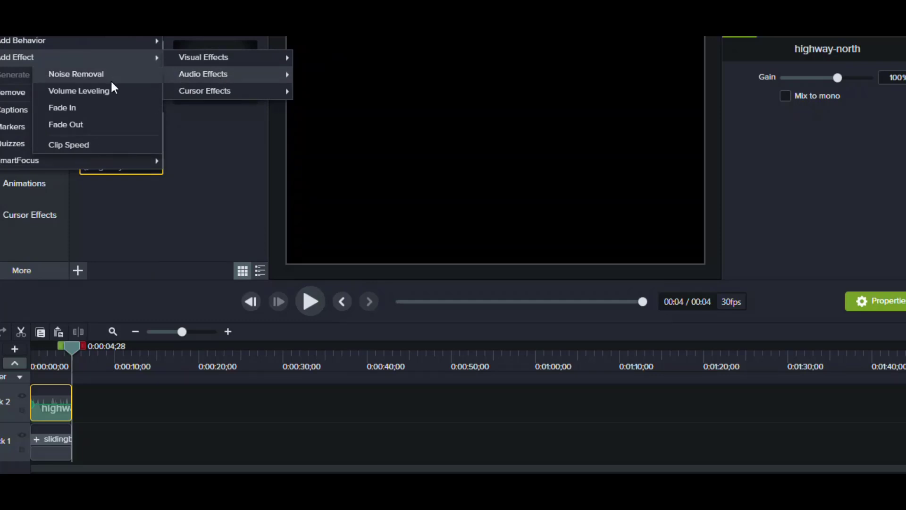
{"action": "left_click", "coordinate": [110, 123]}
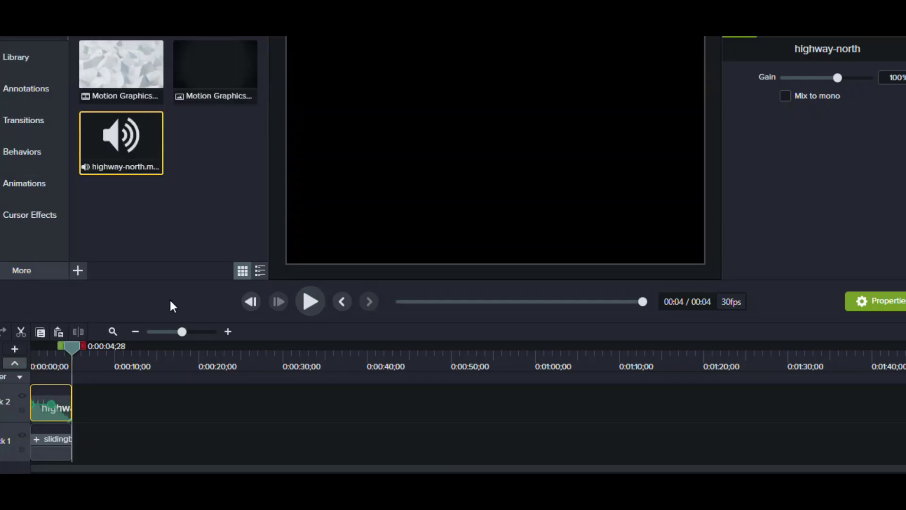
{"action": "left_click_drag", "start_coordinate": [74, 357], "coordinate": [31, 361]}
{"action": "left_click", "coordinate": [310, 301]}
Open the file commands for saving the intro project.
{"action": "left_click", "coordinate": [5, 37]}
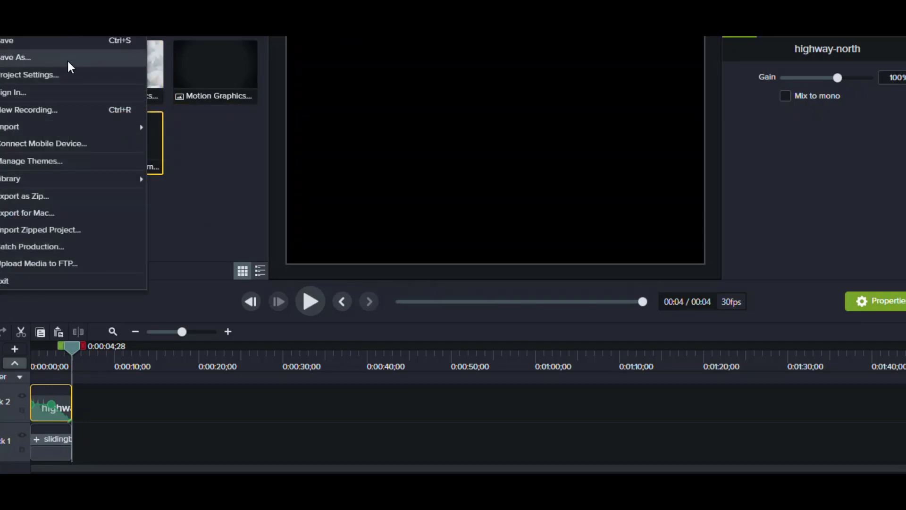